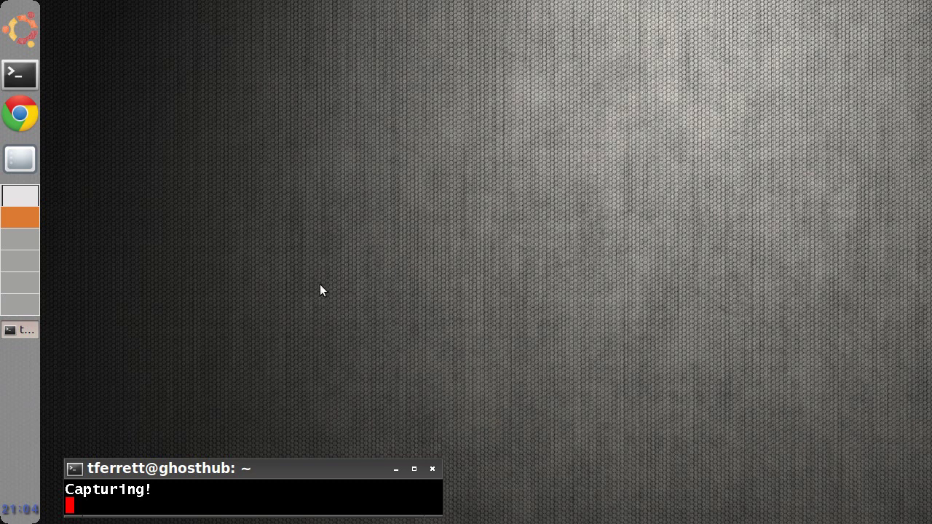
# - Launch VirtualBox from the Utility section of the Ubuntu application menu
pyautogui.click(21, 29)
pyautogui.moveTo(64, 156)
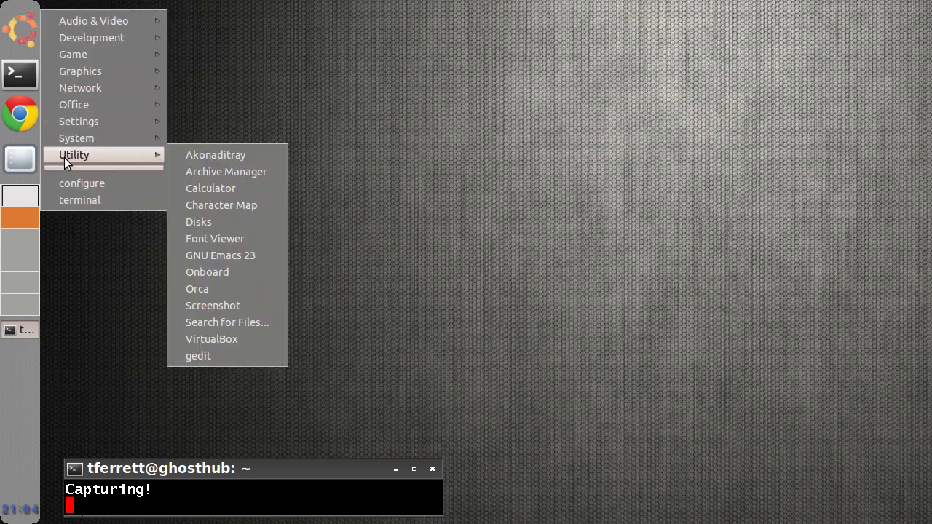
pyautogui.click(200, 339)
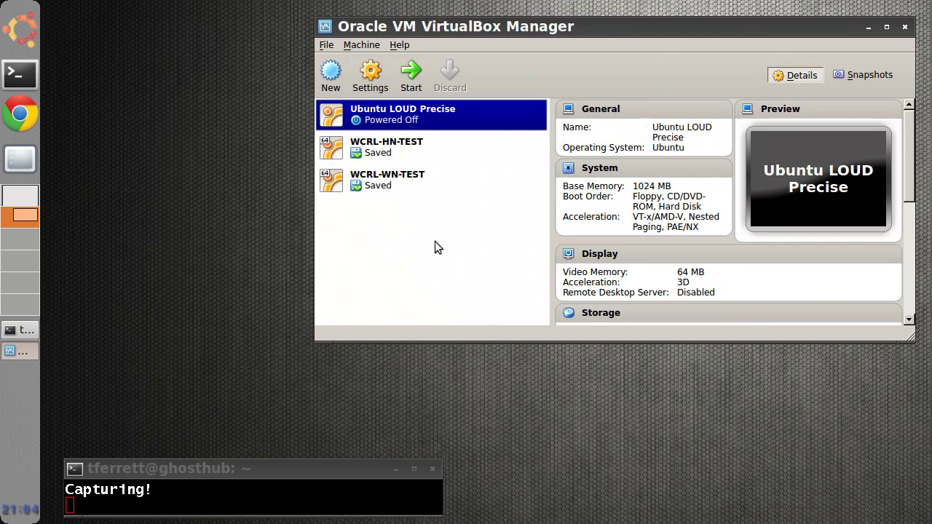
# - Create a new virtual machine named 'lraring' with type Linux and version Ubuntu (64 bit)
pyautogui.click(330, 72)
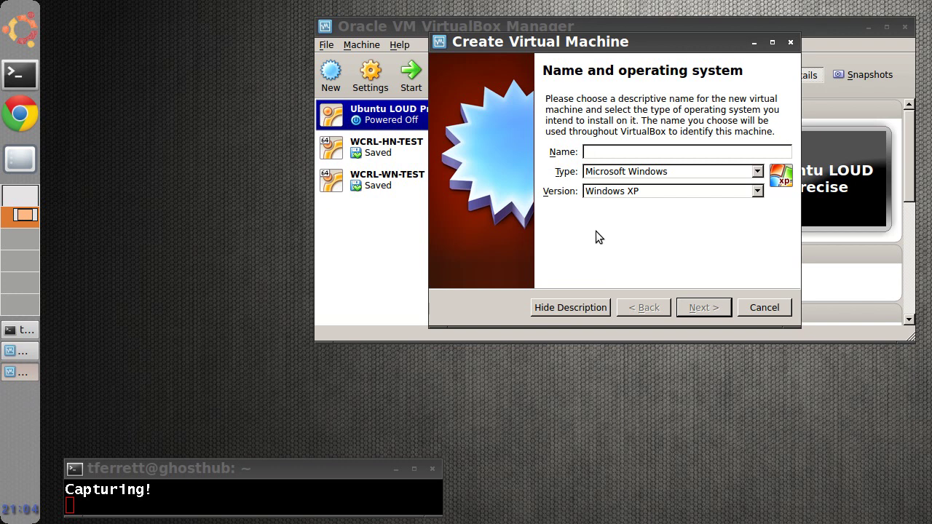
pyautogui.write('lraring')
pyautogui.click(600, 175)
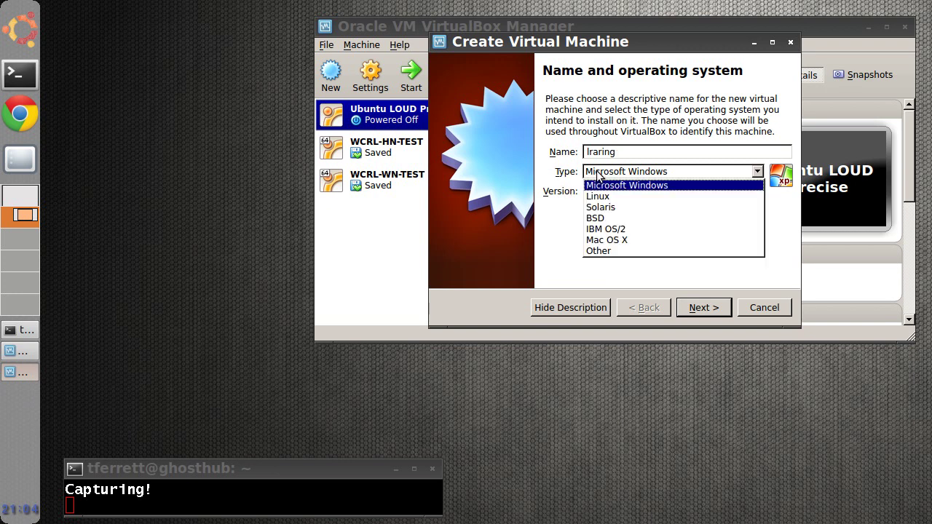
pyautogui.click(598, 197)
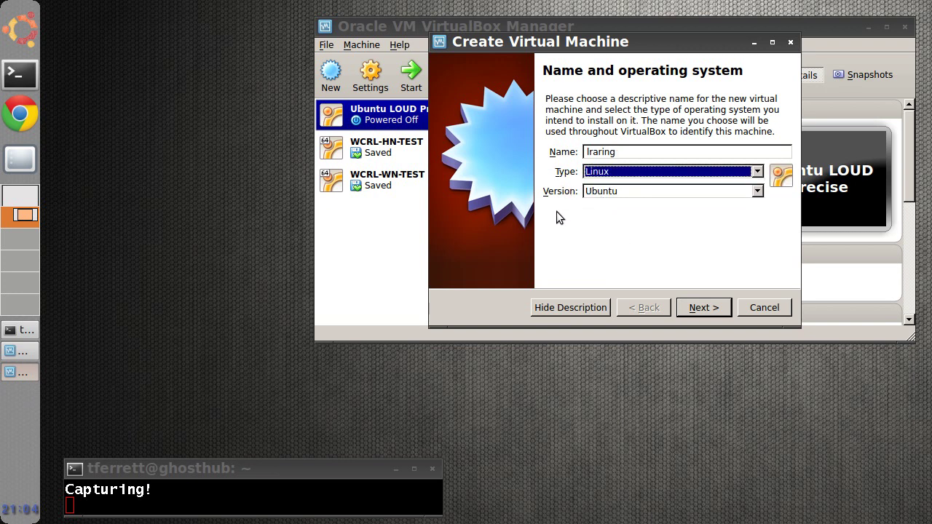
pyautogui.click(614, 192)
pyautogui.scroll(-1, 753, 262)
pyautogui.scroll(-1, 753, 262)
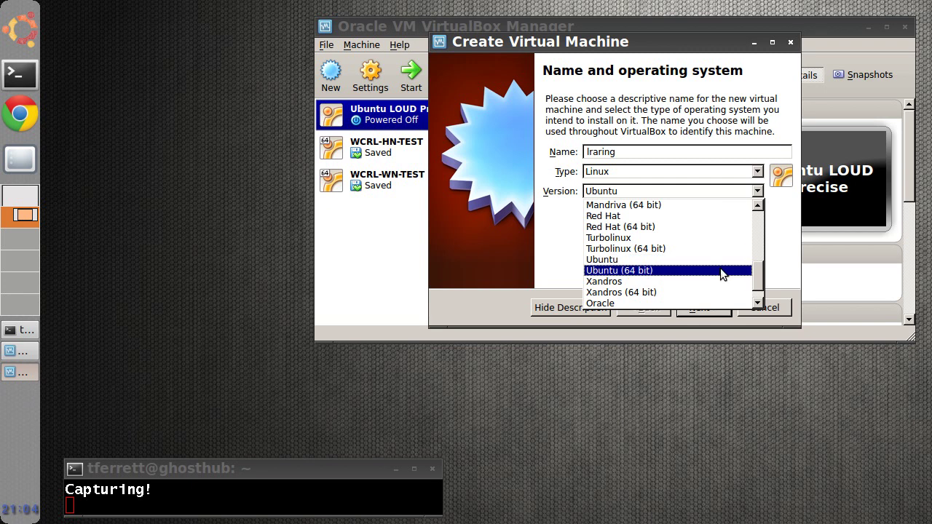
pyautogui.click(720, 270)
pyautogui.click(688, 308)
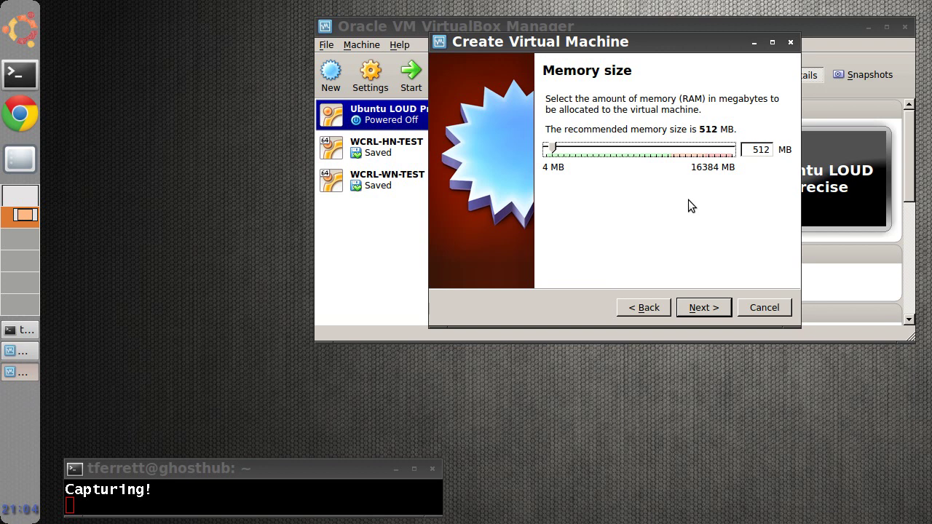
# - Give the VM 1024 MB of memory and choose to create a new virtual hard drive
pyautogui.click(752, 151)
pyautogui.press('Delete')
pyautogui.press('Delete')
pyautogui.press('Delete')
pyautogui.write('1024')
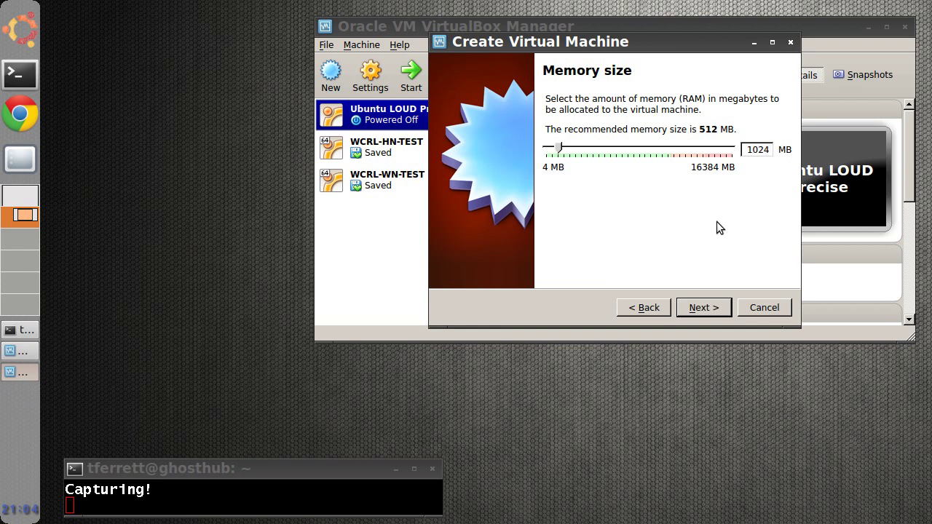
pyautogui.click(700, 306)
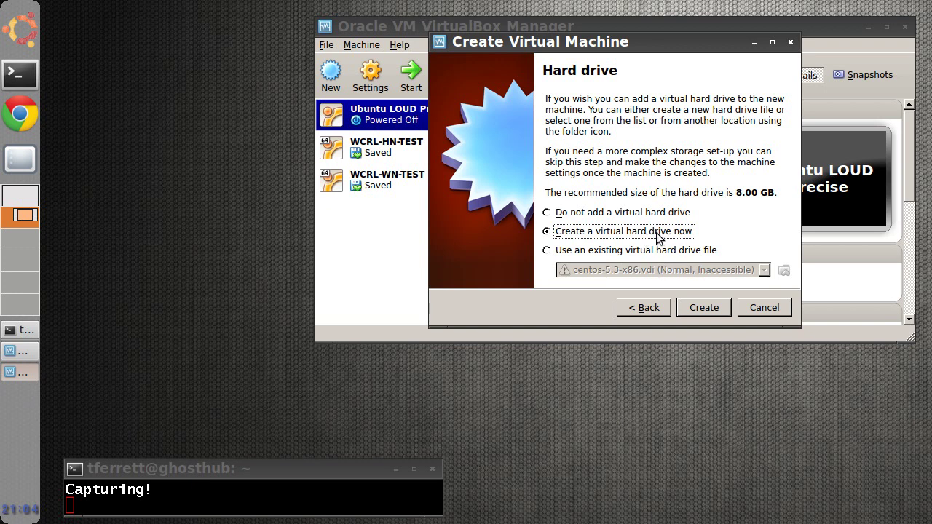
pyautogui.click(703, 307)
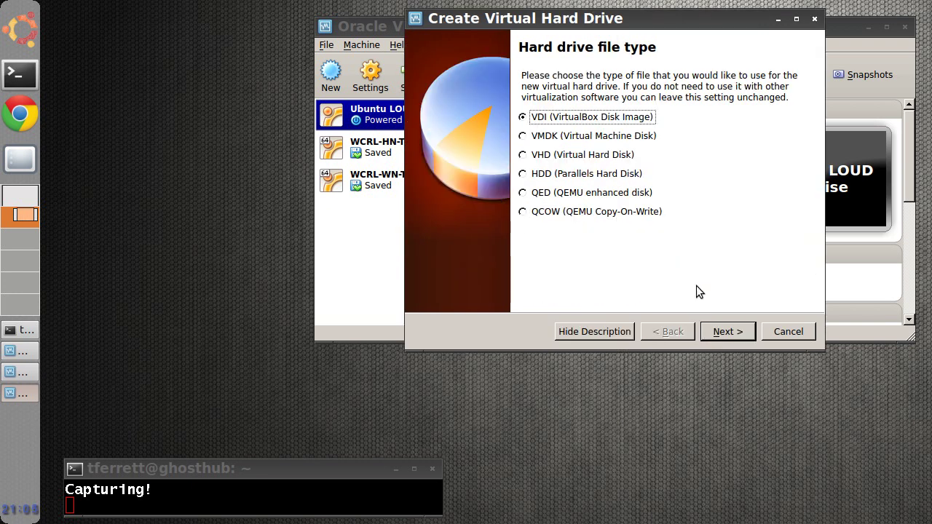
# - Create a dynamically allocated 20.00 GB VDI hard disk to finish the lraring machine
pyautogui.click(712, 331)
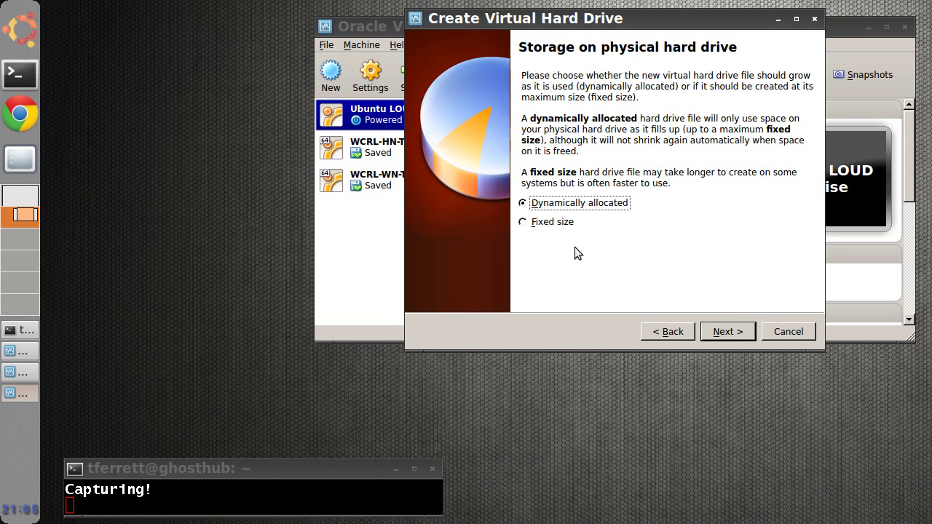
pyautogui.click(733, 332)
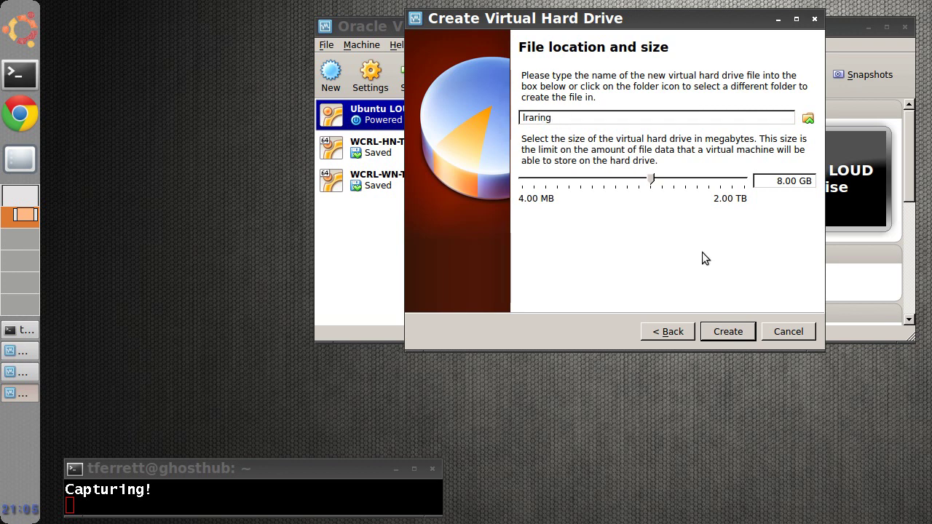
pyautogui.click(776, 181)
pyautogui.press('BackSpace')
pyautogui.write('20')
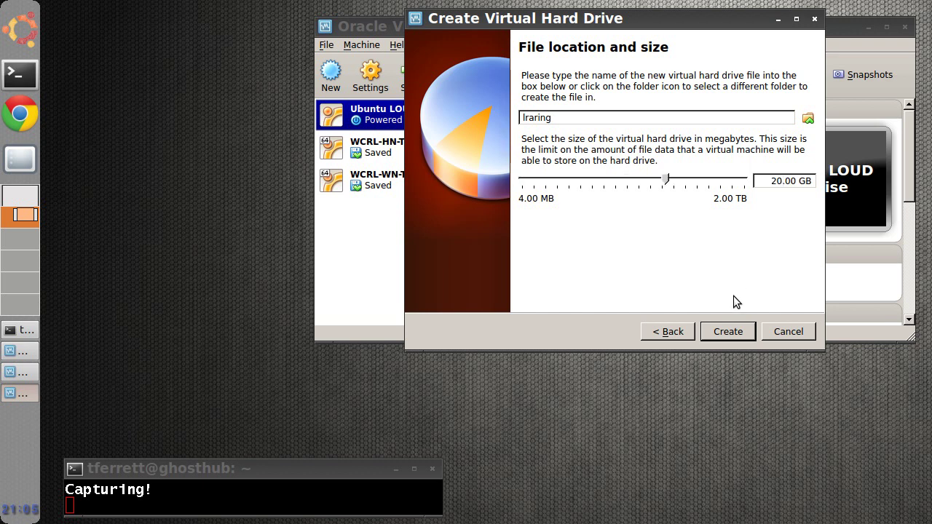
pyautogui.click(717, 331)
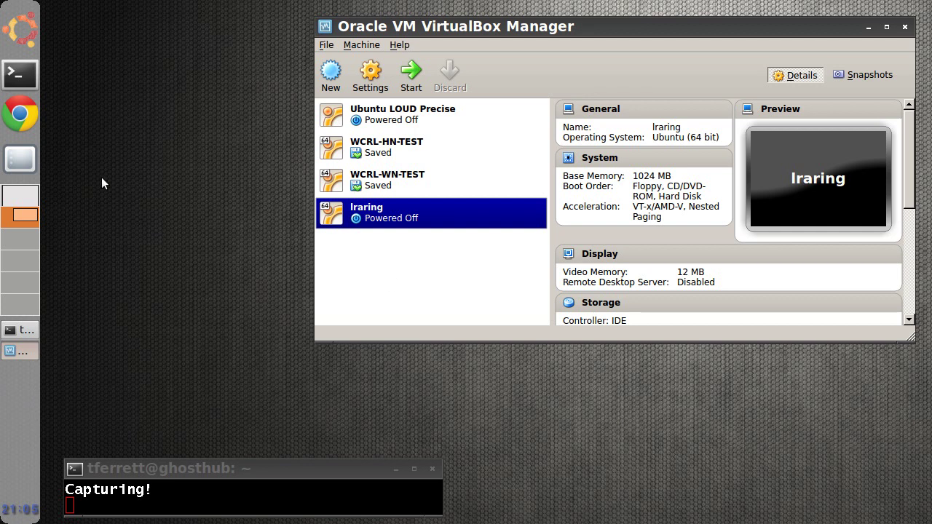
# - Go to ubuntu.com in Chrome and open the Ubuntu Desktop download page
pyautogui.click(19, 113)
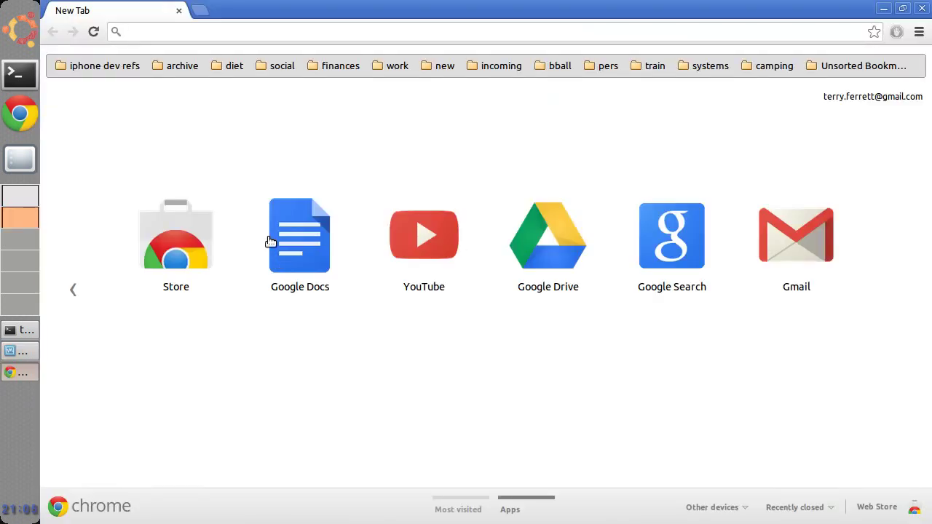
pyautogui.write('ubuntu.com')
pyautogui.press('Return')
pyautogui.moveTo(519, 99)
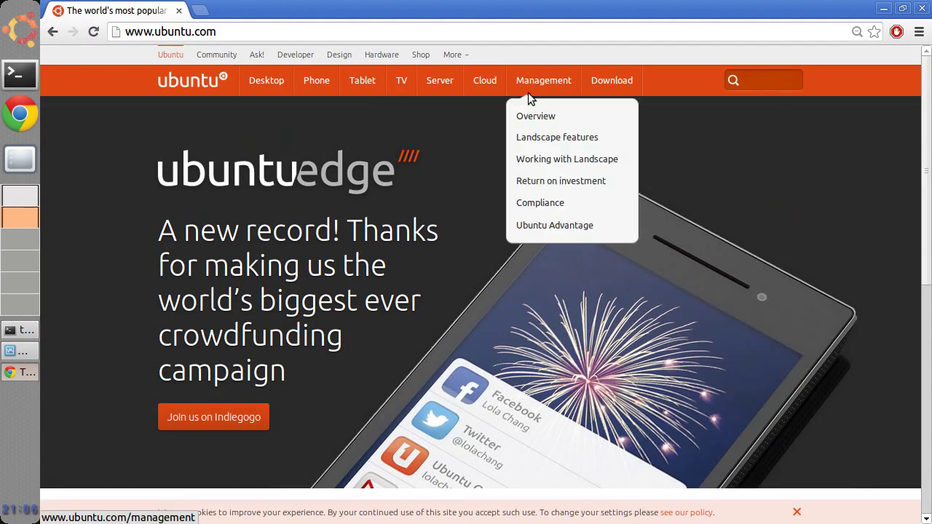
pyautogui.moveTo(597, 81)
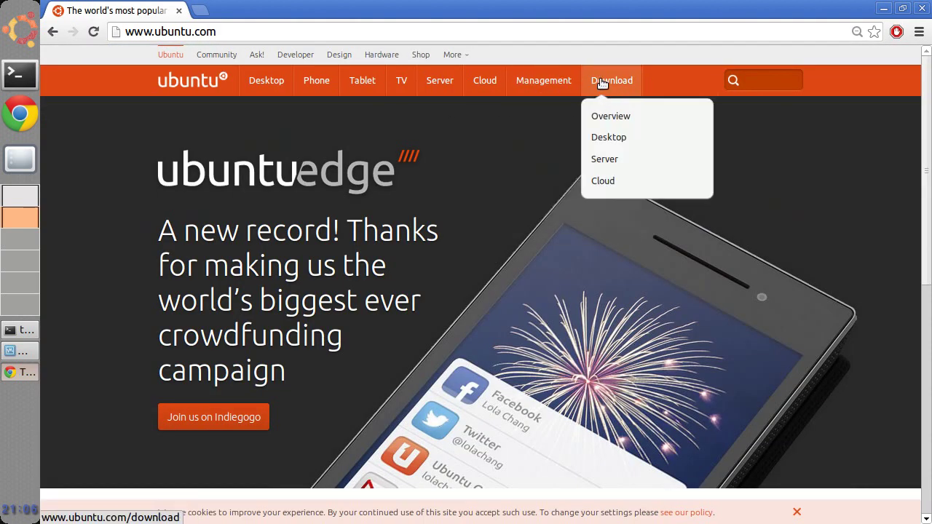
pyautogui.click(601, 81)
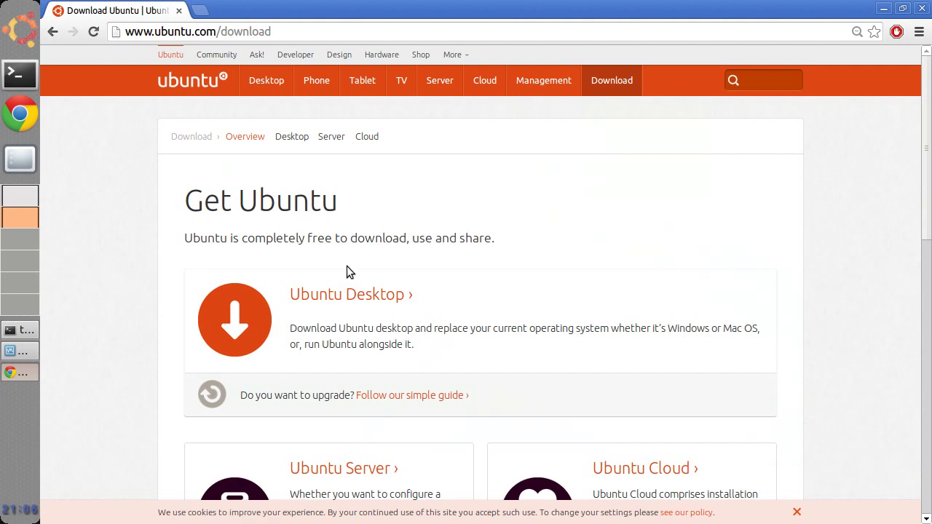
pyautogui.click(329, 294)
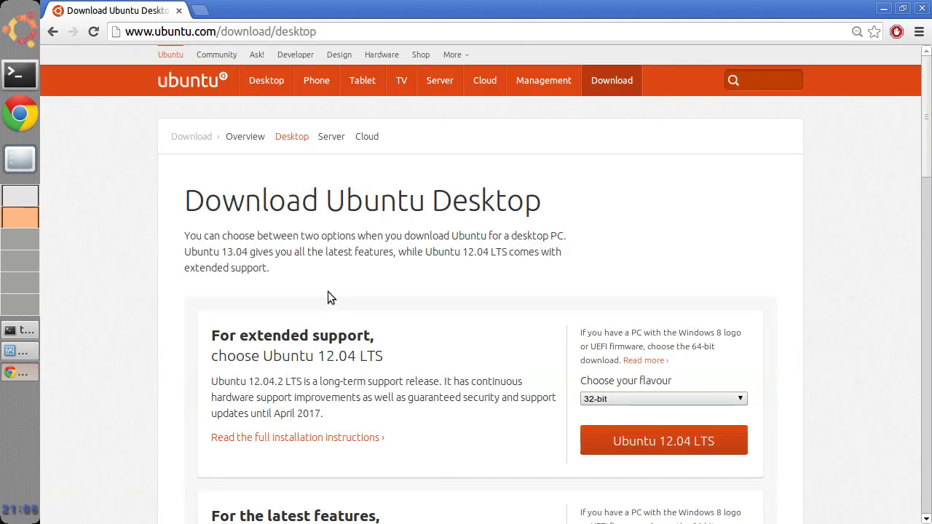
# - Choose the 64-bit flavour of Ubuntu 13.04 and start its download
pyautogui.scroll(-2, 929, 162)
pyautogui.scroll(-4, 929, 162)
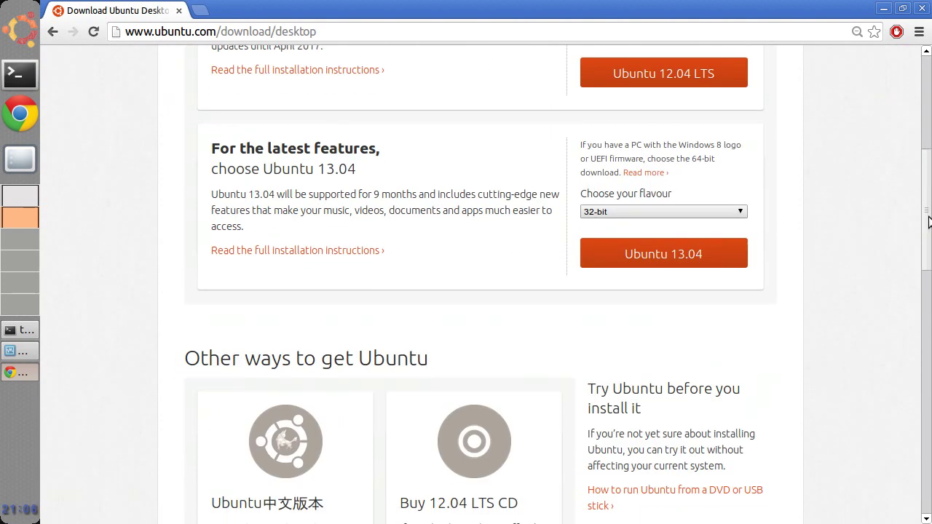
pyautogui.scroll(1, 765, 251)
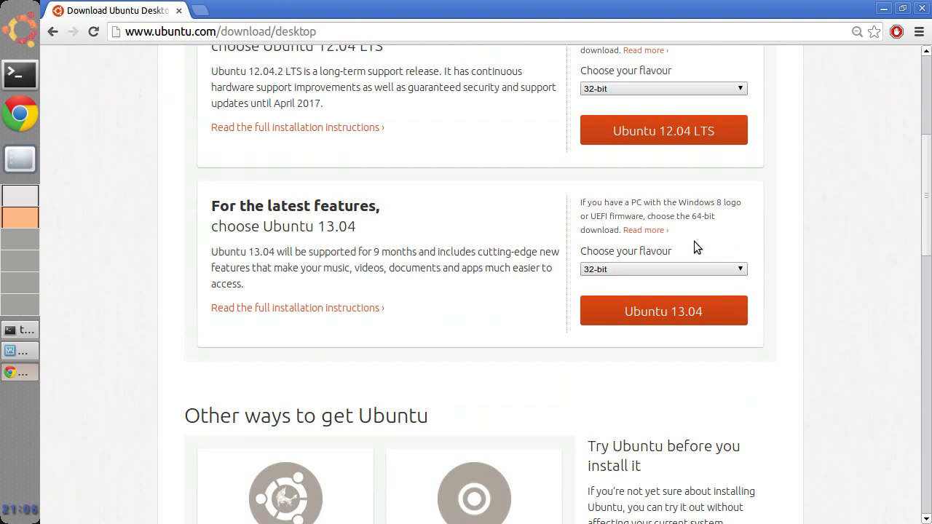
pyautogui.click(679, 268)
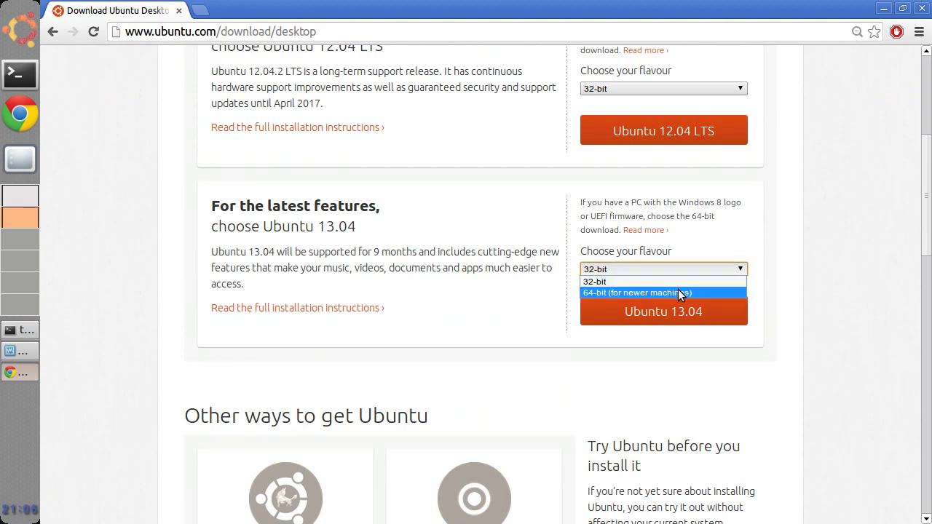
pyautogui.click(677, 291)
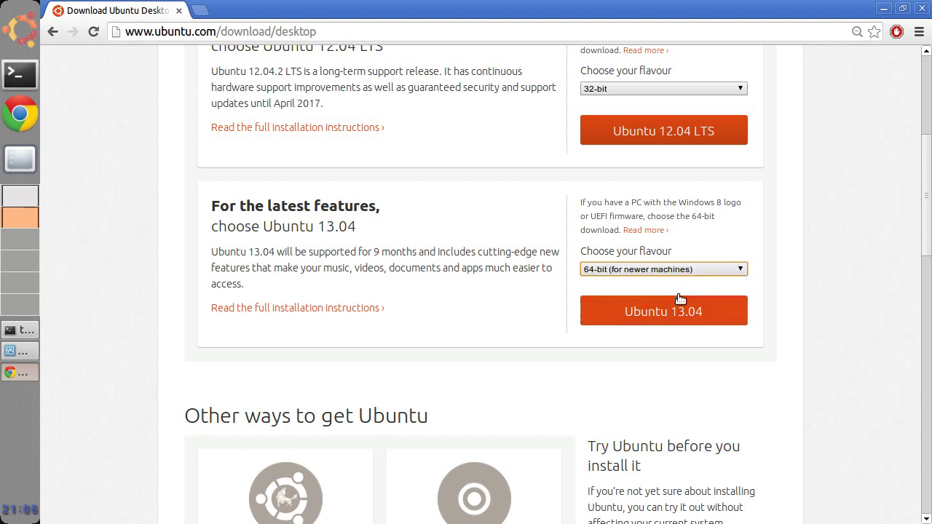
pyautogui.click(677, 310)
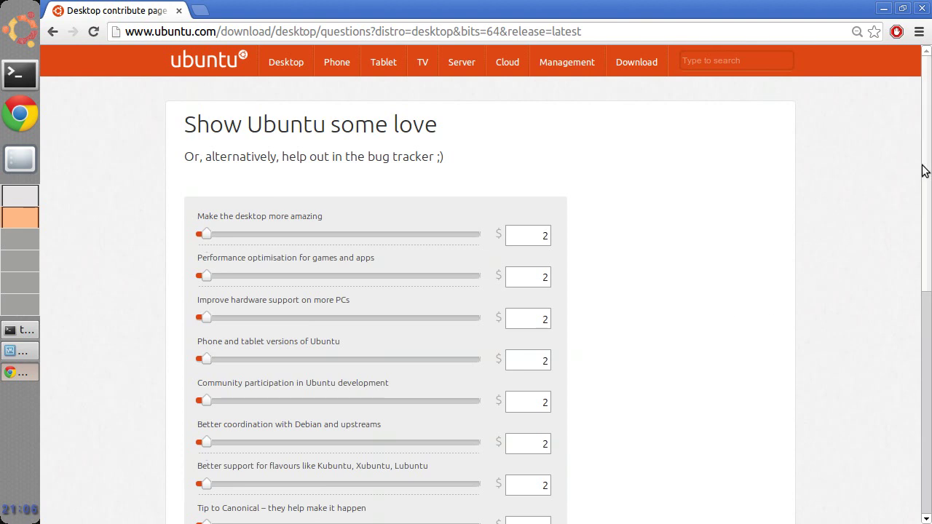
# - Skip the donation page, cancel the ubuntu-13.04 ISO download and close Chrome
pyautogui.scroll(-1, 923, 182)
pyautogui.moveTo(923, 191); pyautogui.dragTo(923, 326)
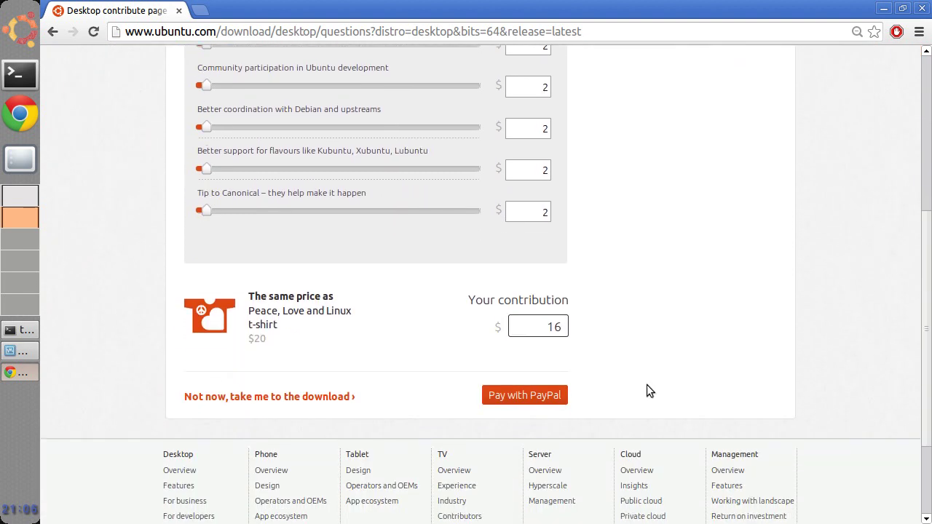
pyautogui.click(343, 399)
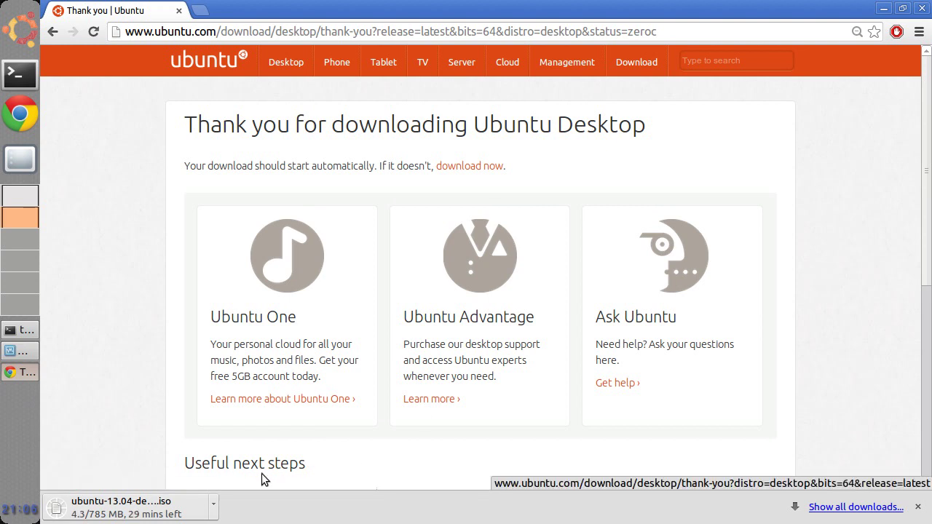
pyautogui.click(214, 504)
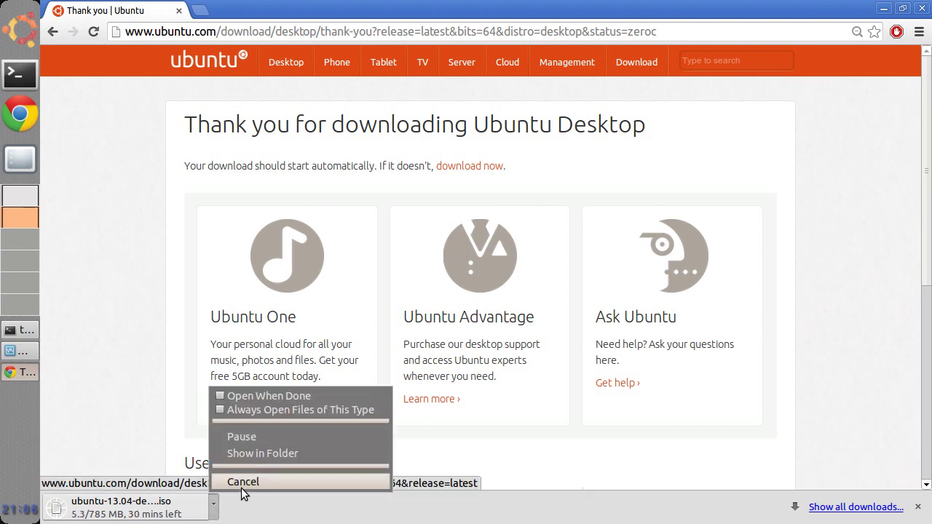
pyautogui.click(243, 482)
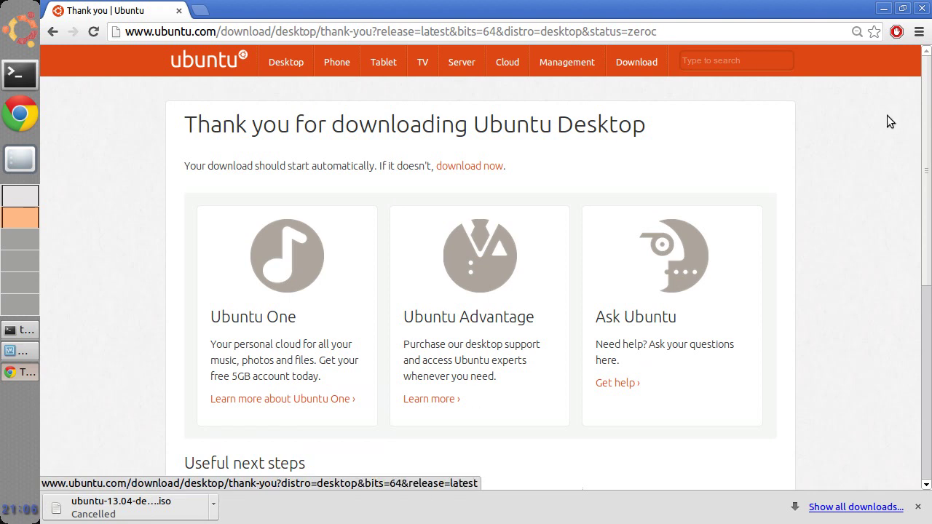
pyautogui.click(921, 8)
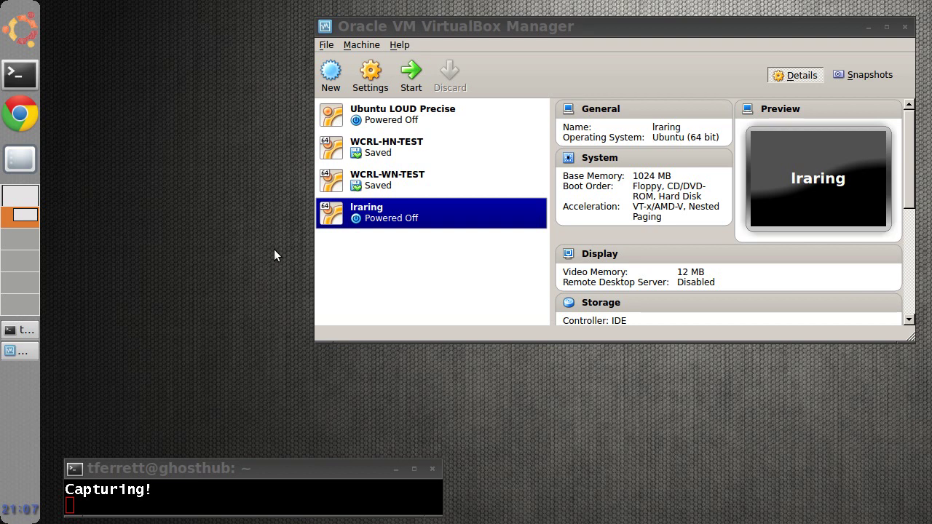
# - Load ubuntu-13.04-desktop-amd64.iso into lraring's empty IDE CD/DVD drive and save the storage settings
pyautogui.click(390, 216)
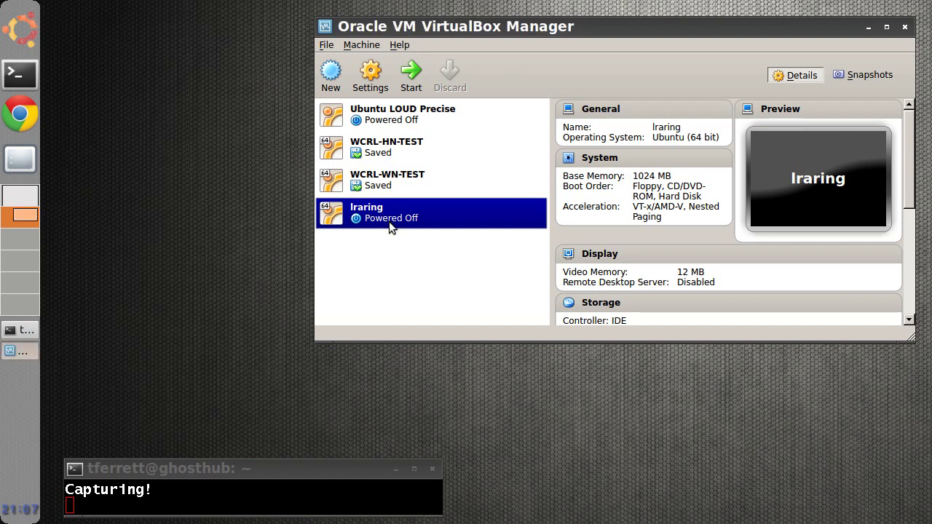
pyautogui.click(372, 89)
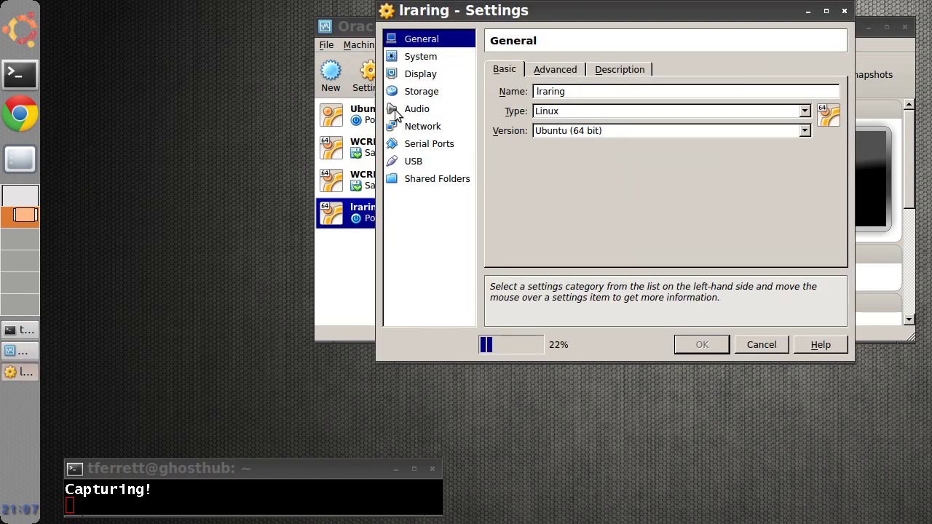
pyautogui.click(422, 96)
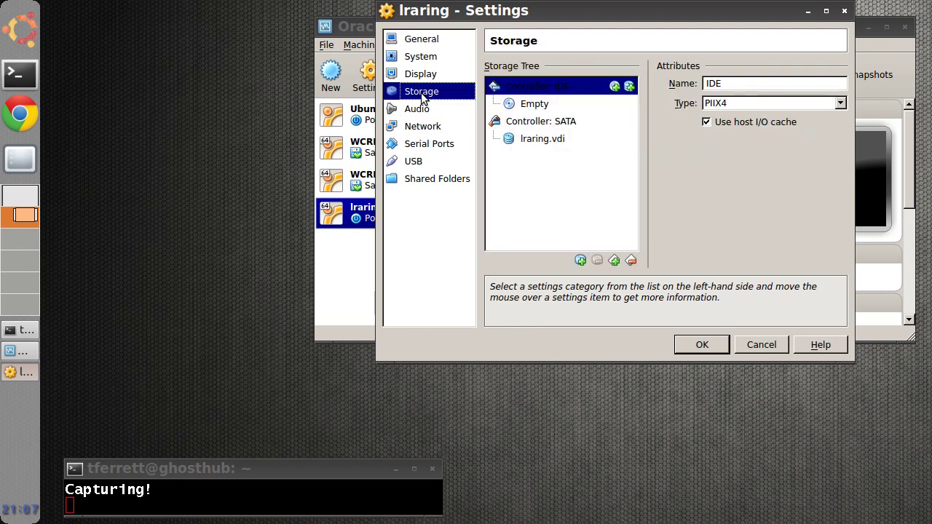
pyautogui.click(532, 107)
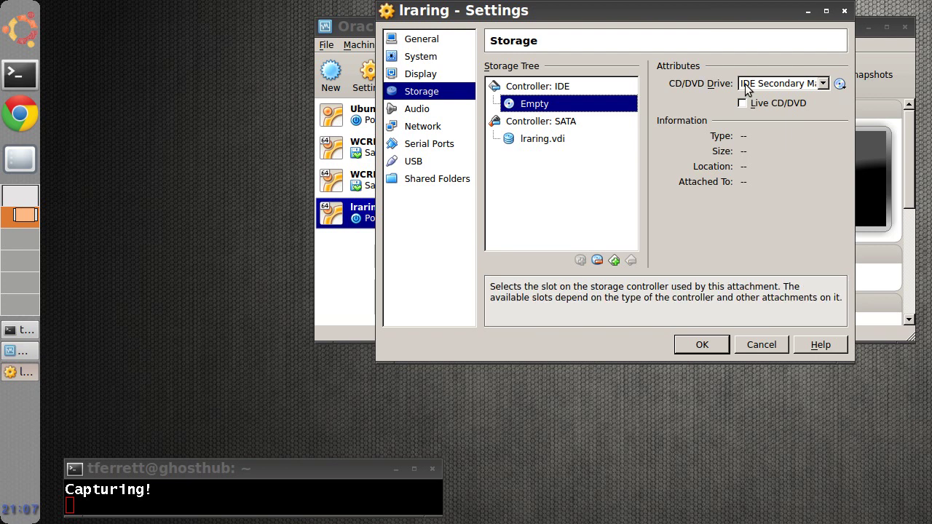
pyautogui.click(840, 86)
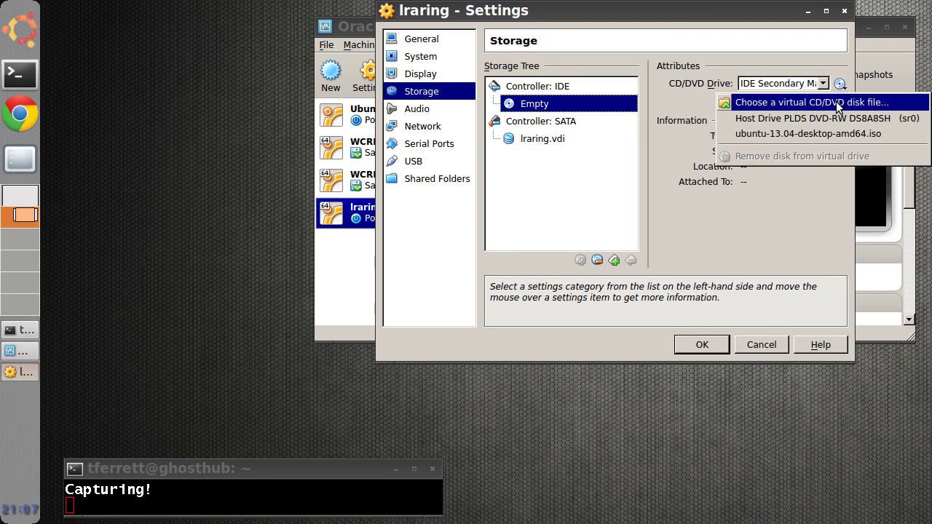
pyautogui.click(835, 103)
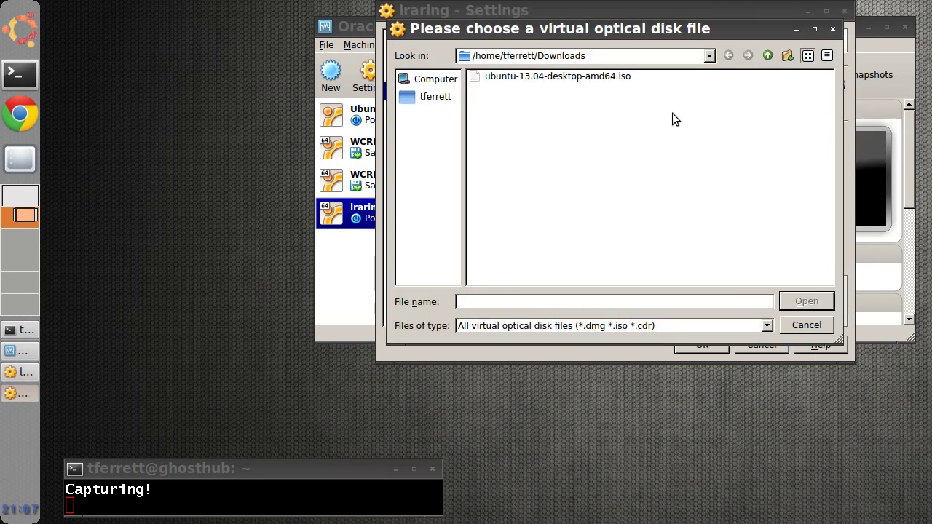
pyautogui.click(583, 79)
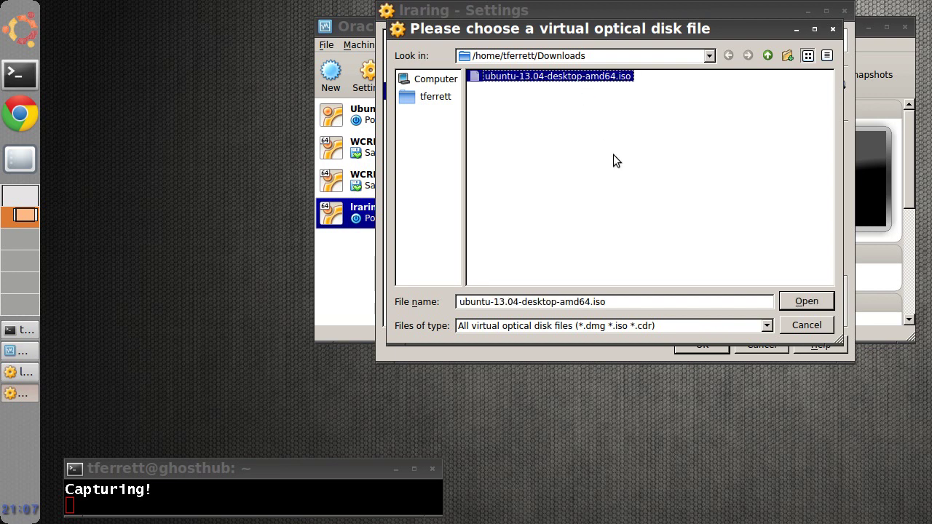
pyautogui.click(815, 300)
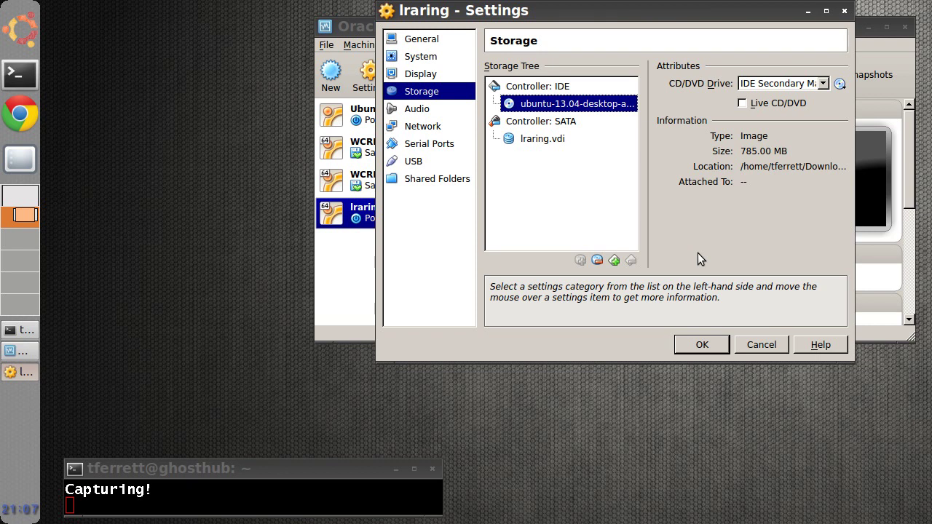
pyautogui.click(697, 345)
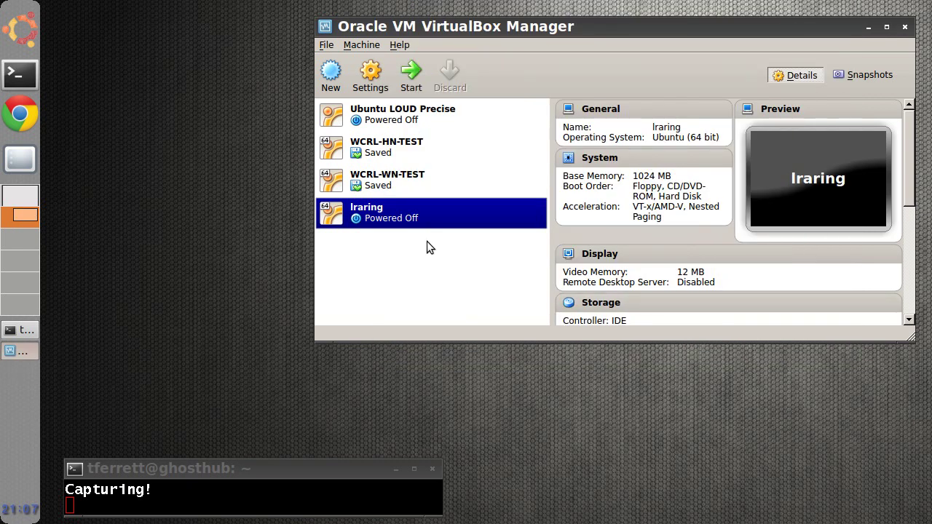
# - Boot lraring from the ISO and choose Install Ubuntu on the installer's Welcome screen
pyautogui.click(411, 77)
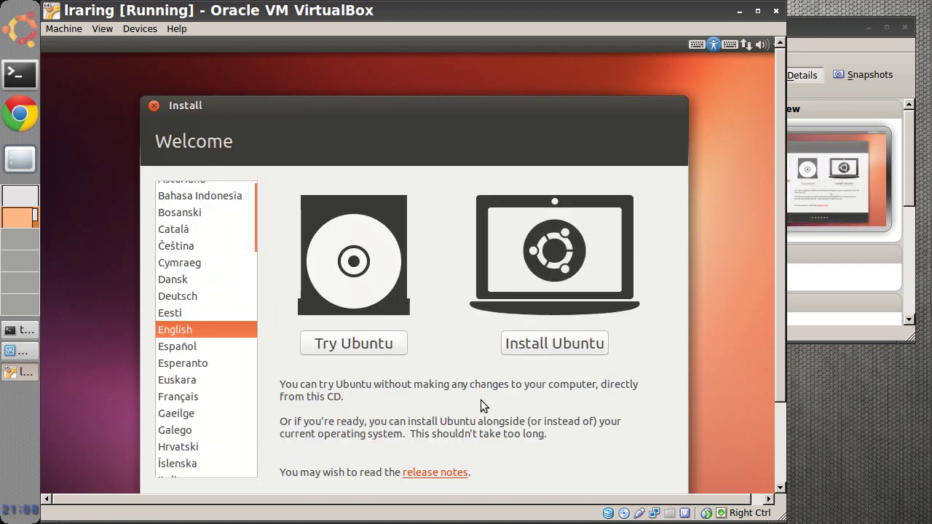
pyautogui.click(521, 350)
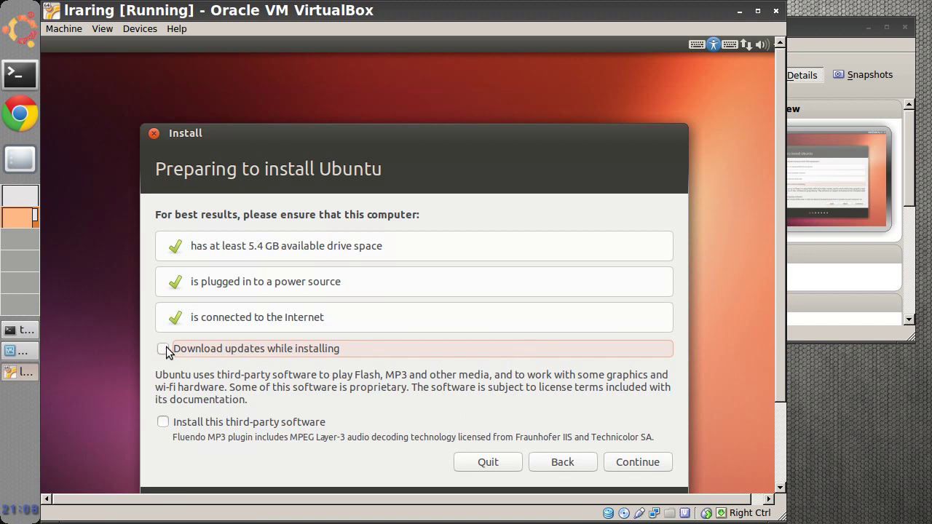
# - Enable downloading updates while installing, then install with 'Erase disk and install Ubuntu'
pyautogui.click(163, 348)
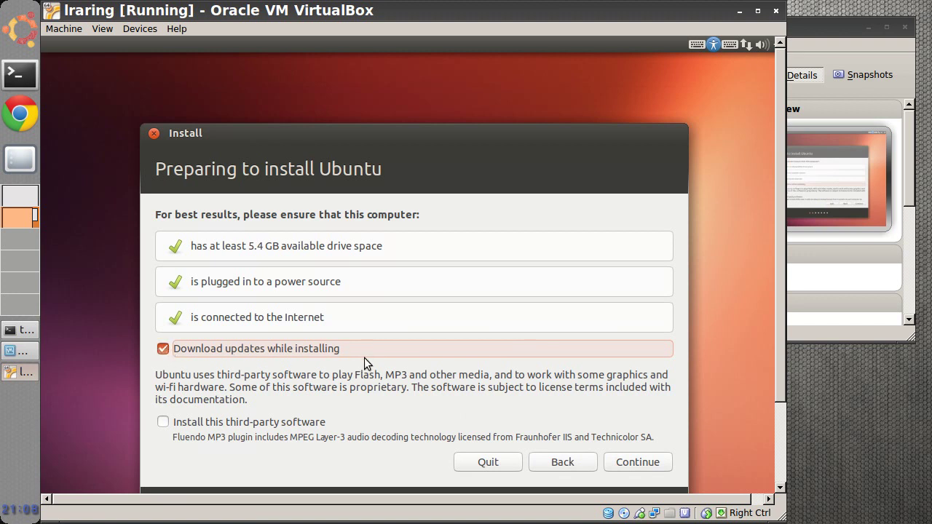
pyautogui.click(629, 461)
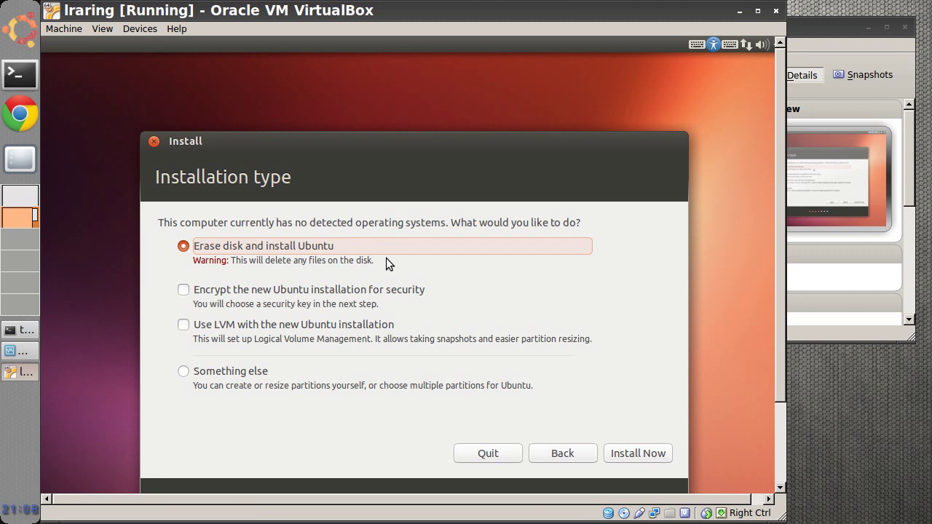
pyautogui.click(643, 459)
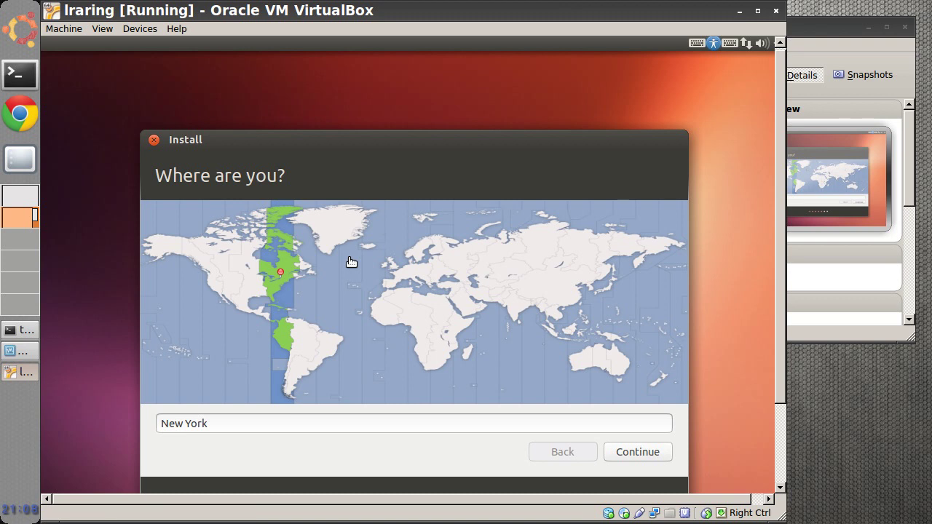
# - Accept New York as the location and English (US) as the keyboard layout
pyautogui.click(278, 284)
pyautogui.click(622, 455)
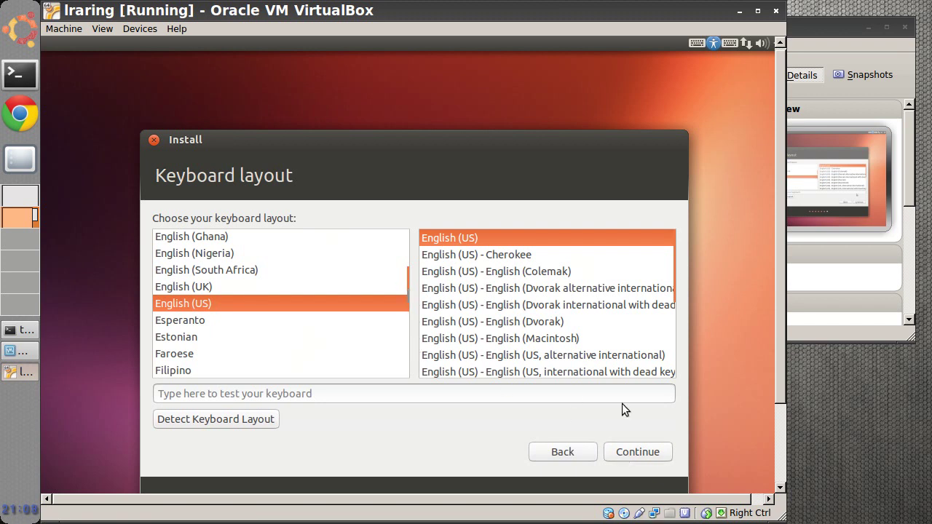
pyautogui.click(627, 445)
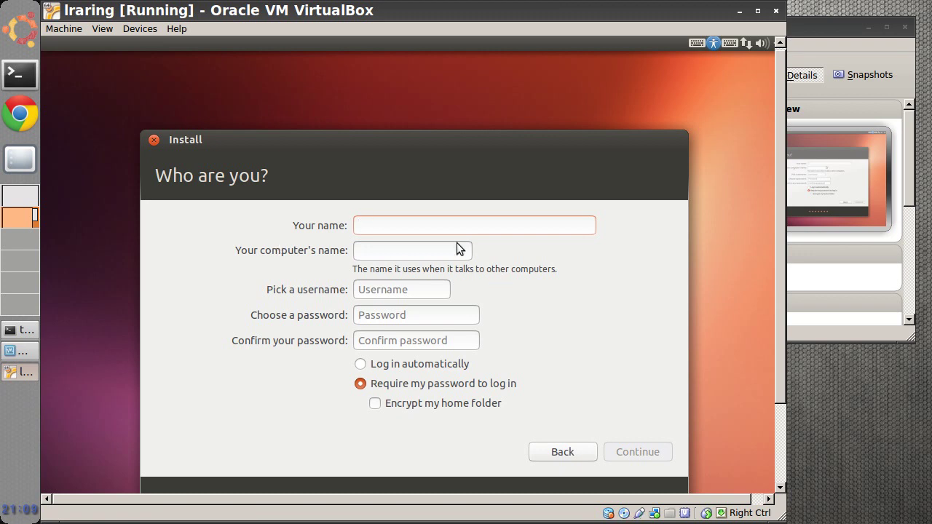
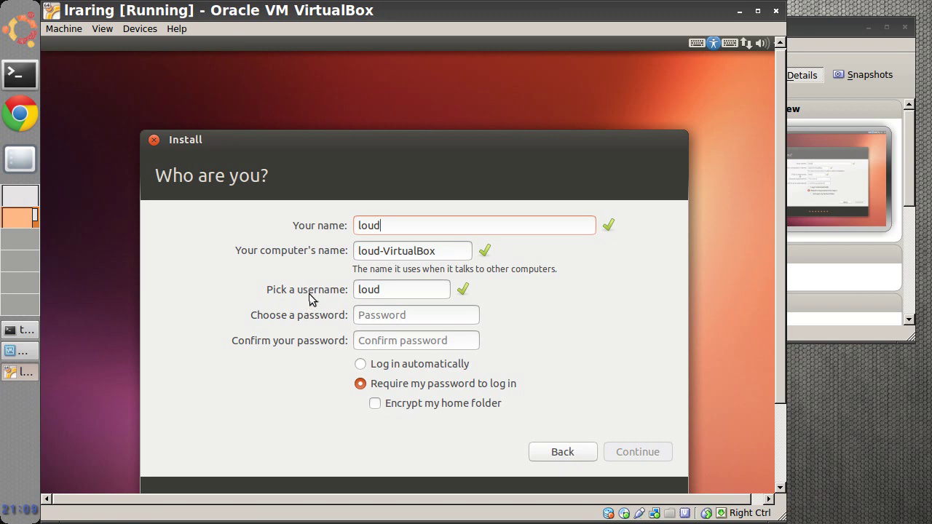
# - Enter the user's name, type and confirm the account password, and continue the installation
pyautogui.click(432, 288)
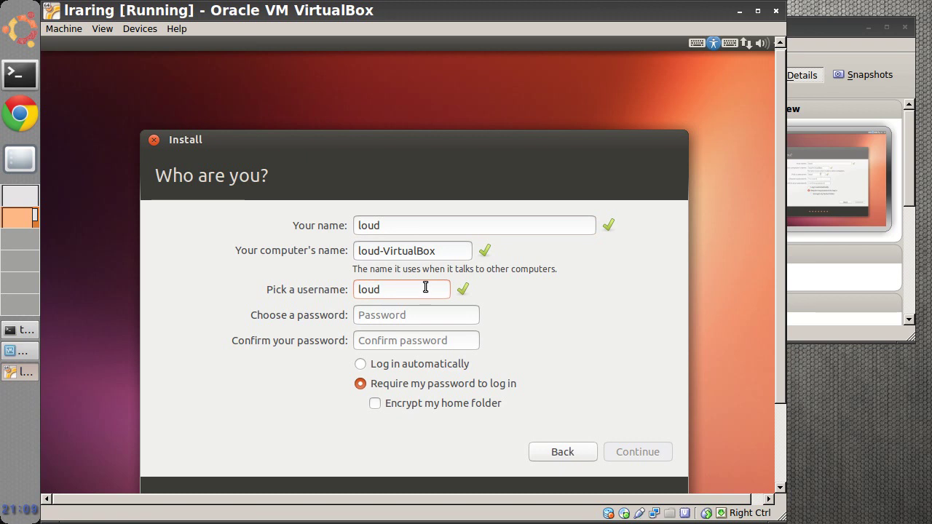
pyautogui.click(363, 317)
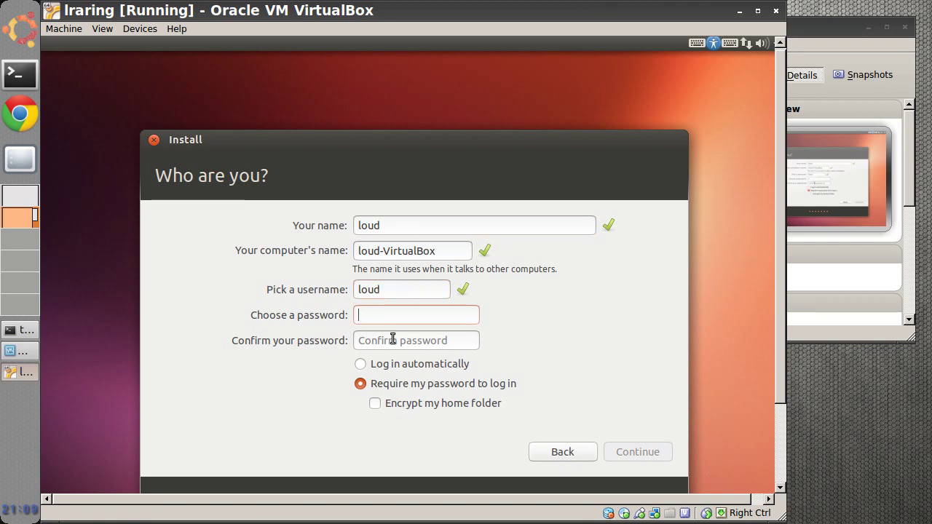
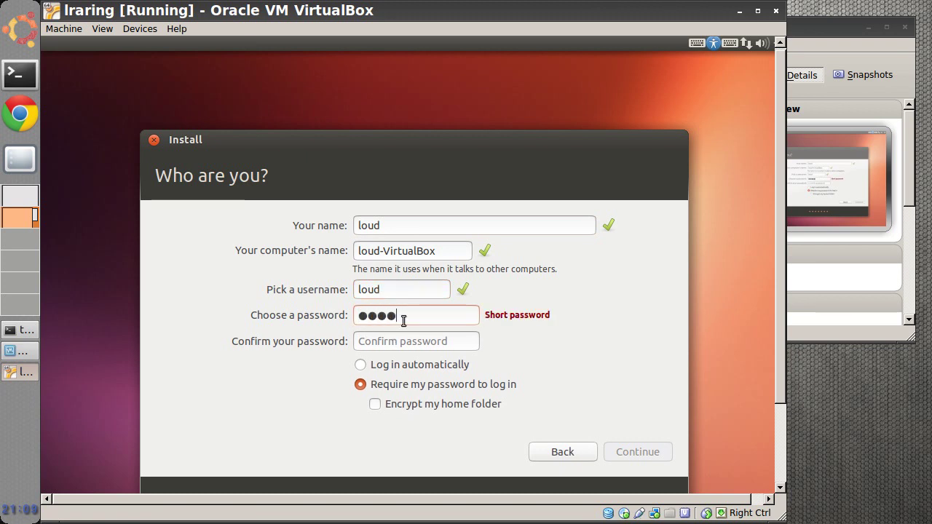
pyautogui.click(391, 341)
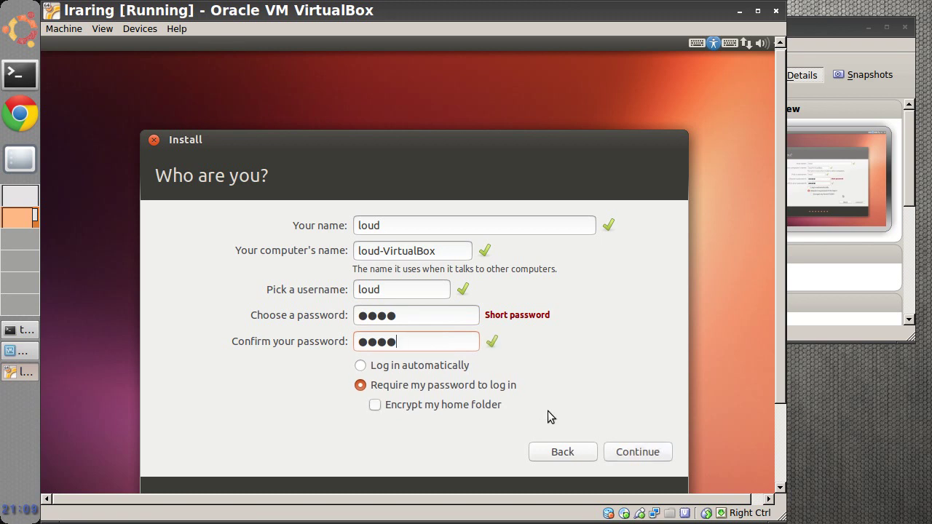
pyautogui.click(617, 452)
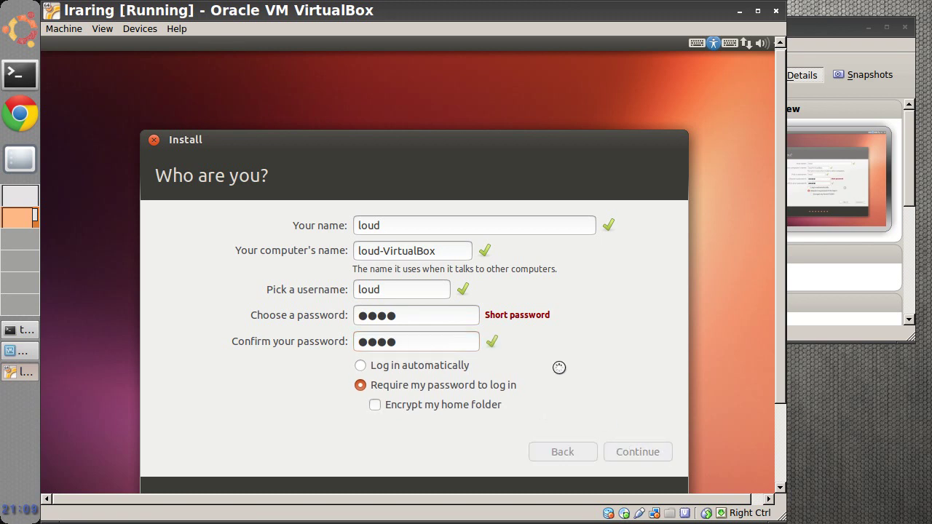